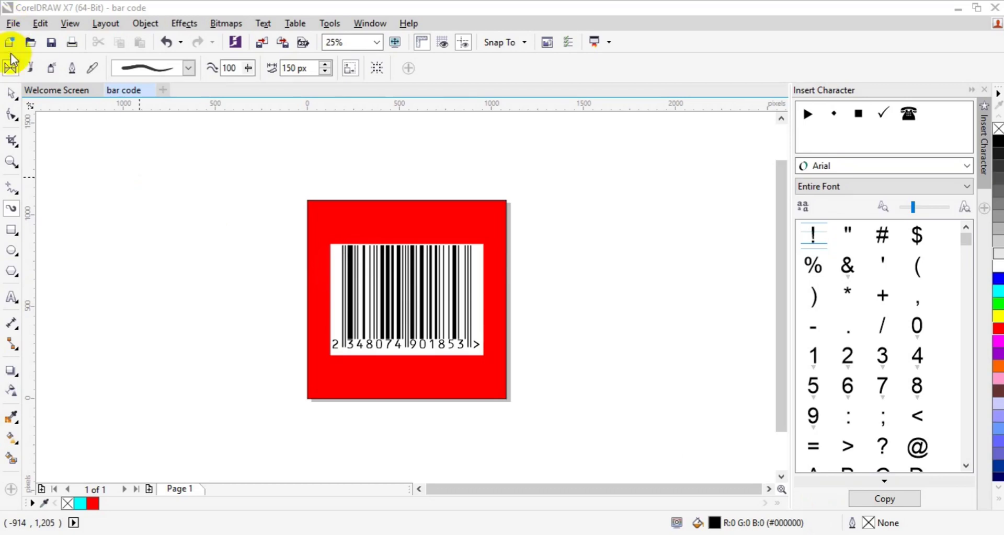
Step: Start a new document named 'Bar Code Generated in Corel'
click(11, 92)
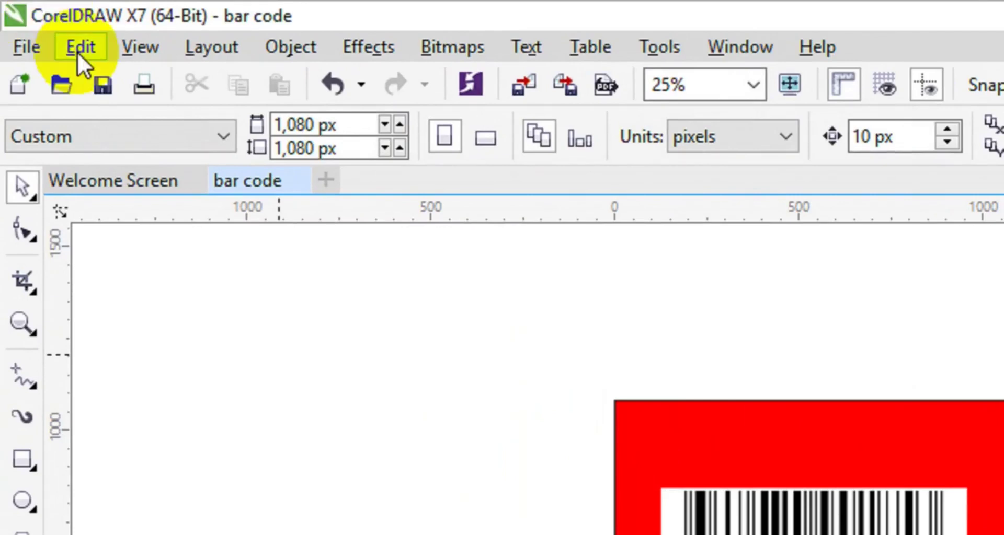
click(33, 52)
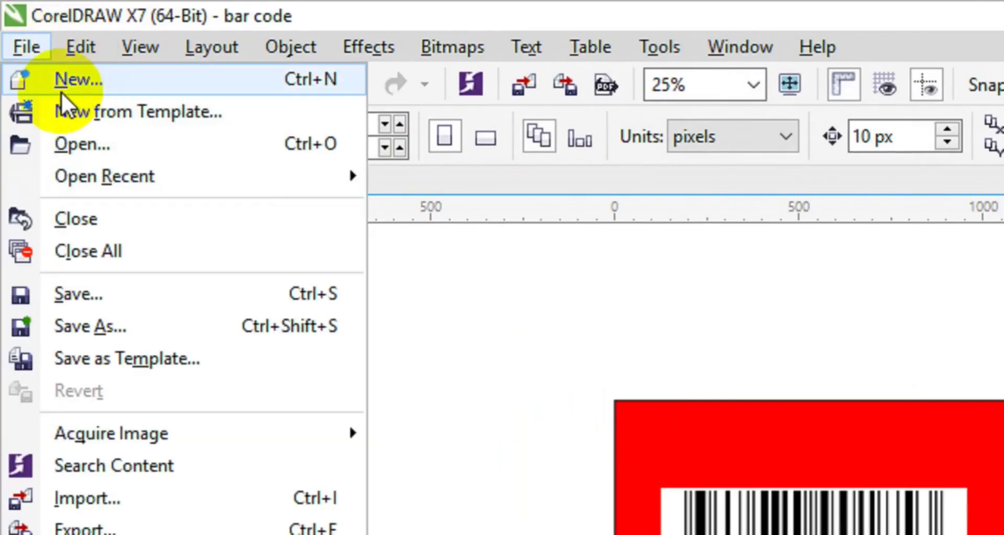
click(77, 87)
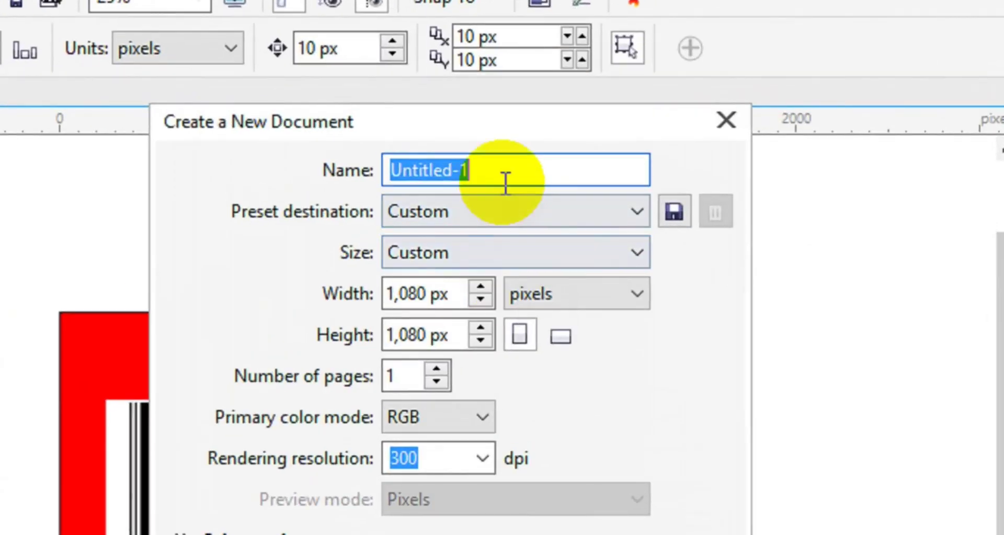
click(510, 172)
key(BackSpace)
key(BackSpace)
key(BackSpace)
key(BackSpace)
key(BackSpace)
key(BackSpace)
key(BackSpace)
key(BackSpace)
key(BackSpace)
key(BackSpace)
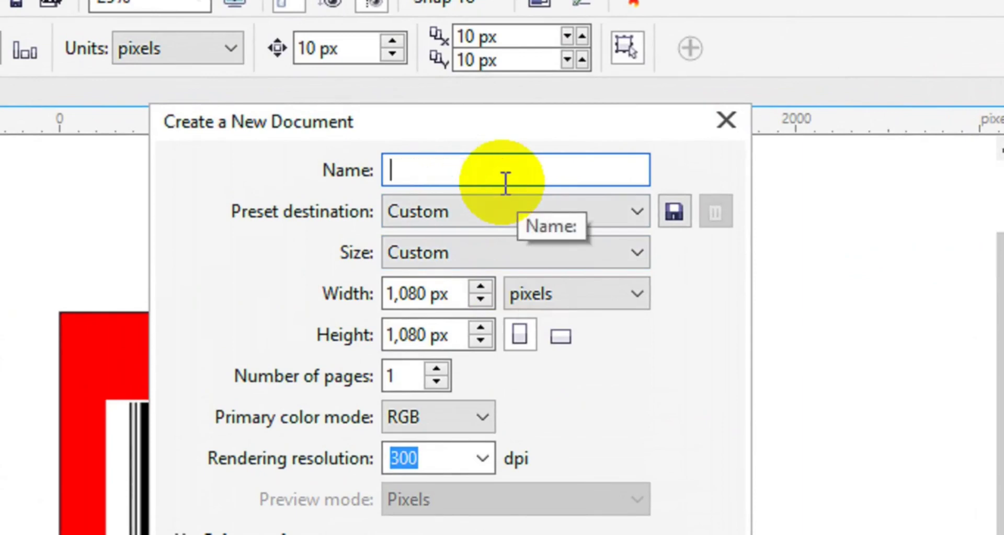
text(Bar Code )
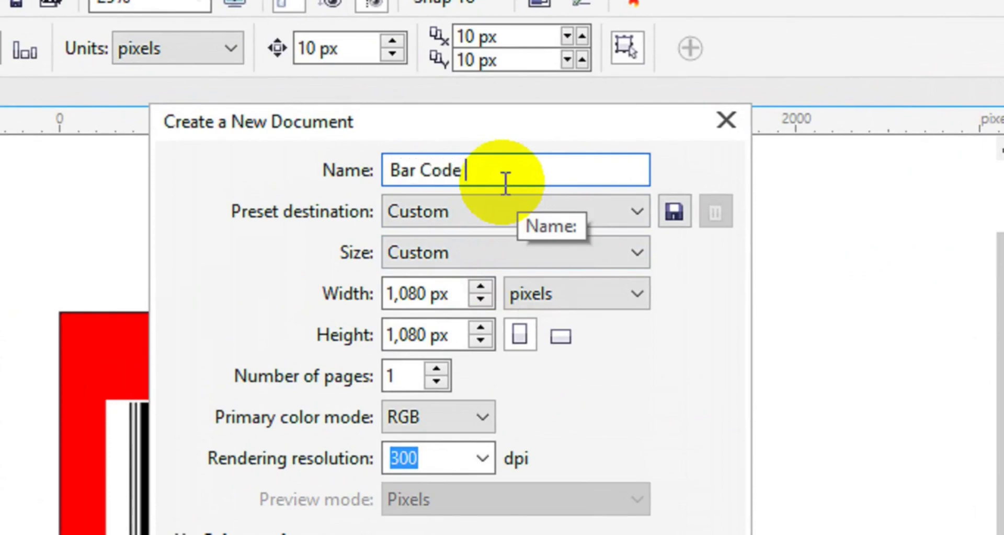
text(Gene)
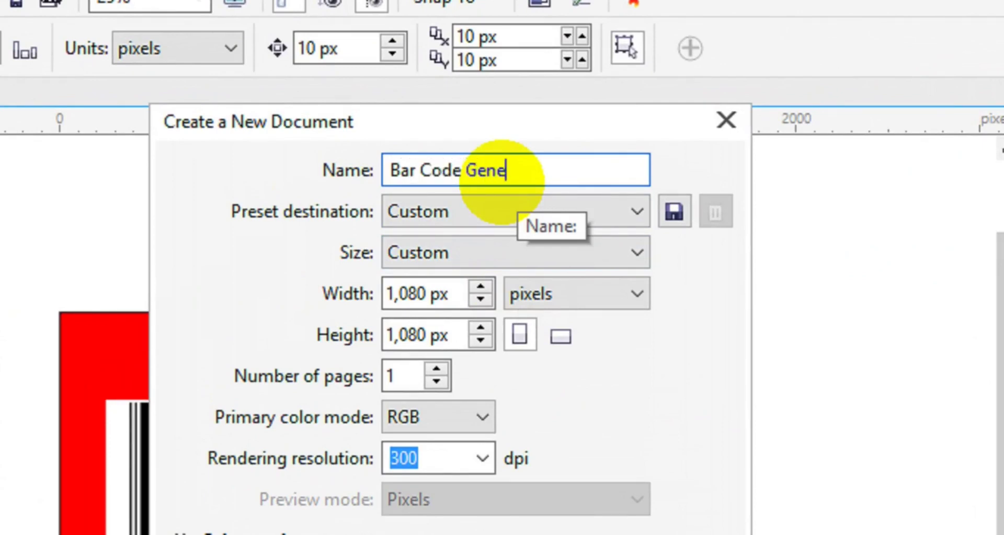
text(rated )
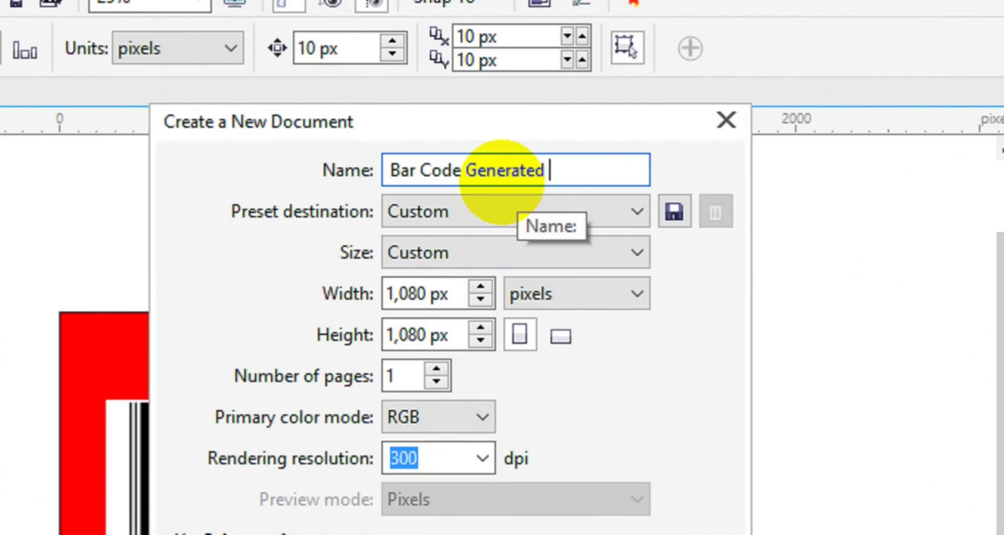
text(in Corel)
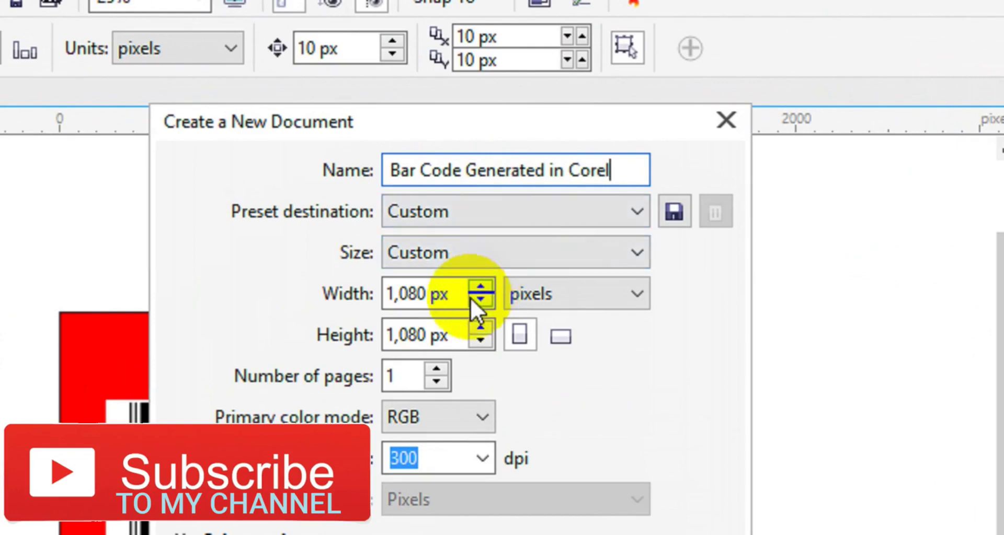
Step: Set the width to 1920 px, keep RGB colour mode, and confirm the document
drag(452, 295, 352, 318)
text(192)
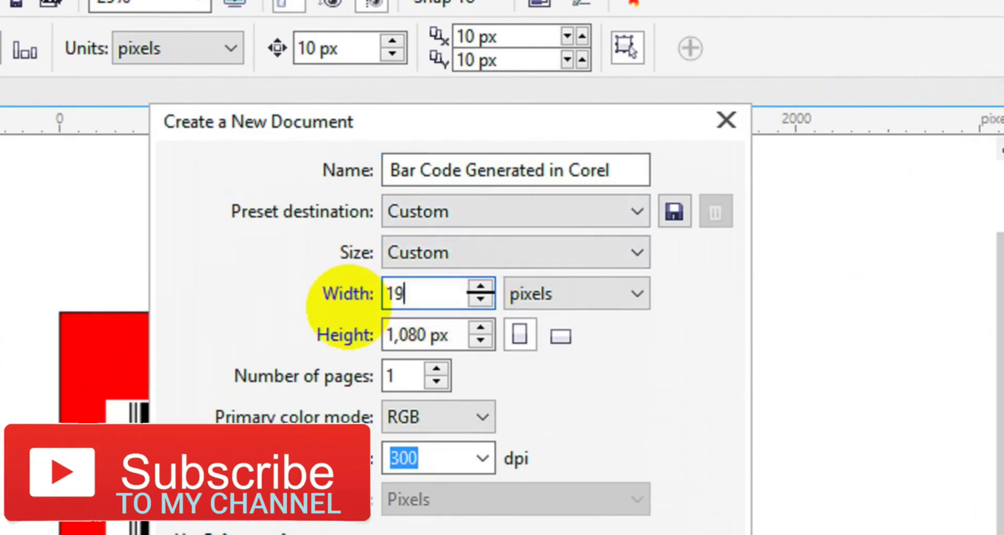
text(0)
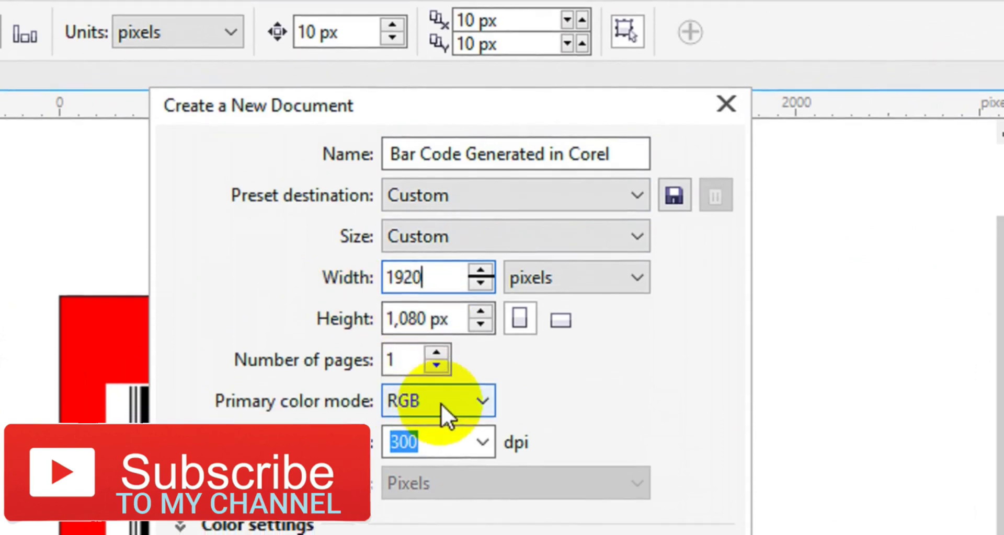
click(441, 419)
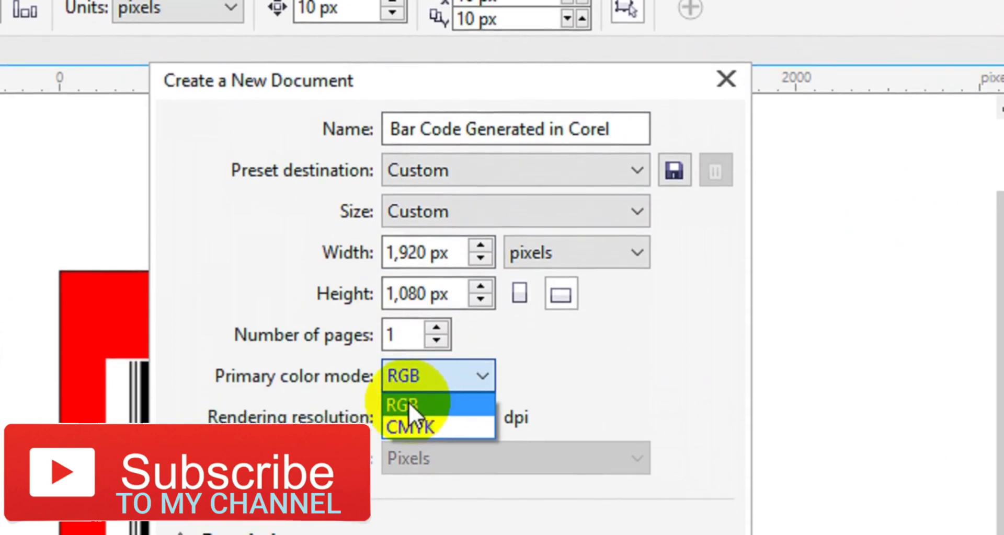
click(412, 403)
click(408, 412)
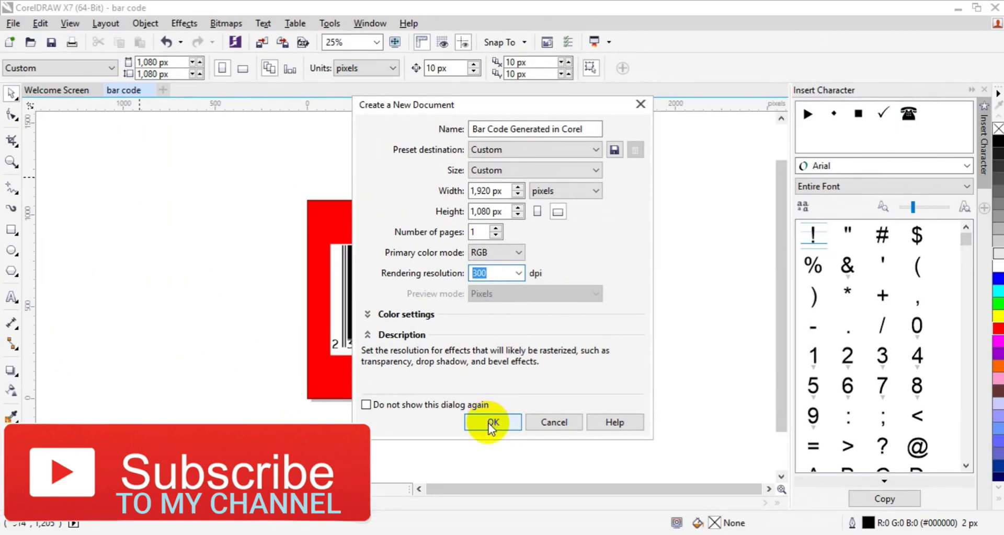
click(491, 425)
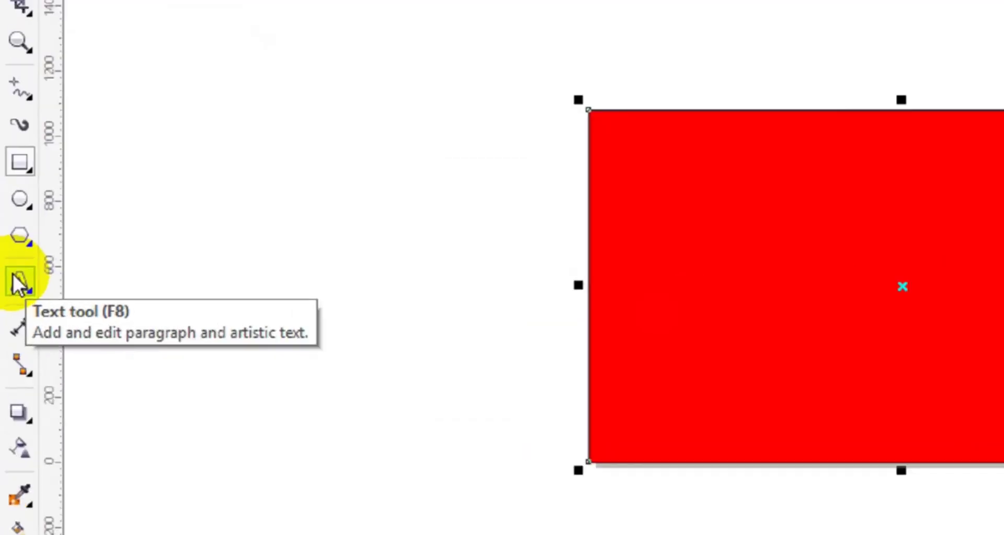
click(12, 298)
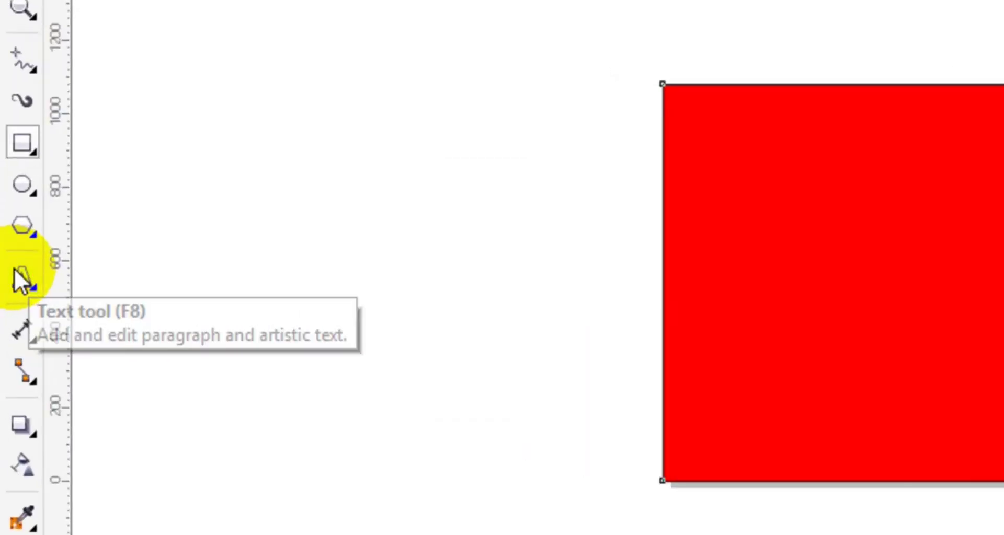
click(850, 285)
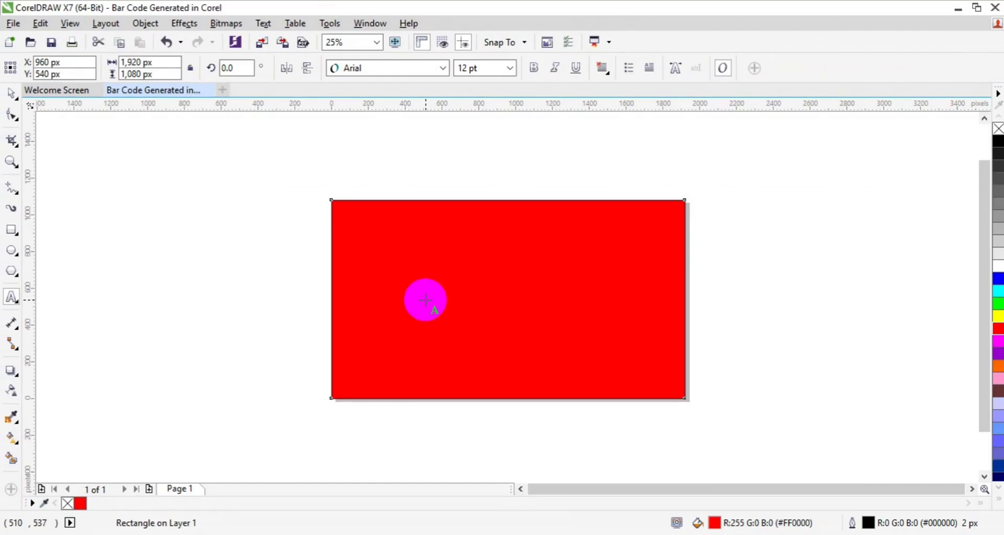
click(426, 300)
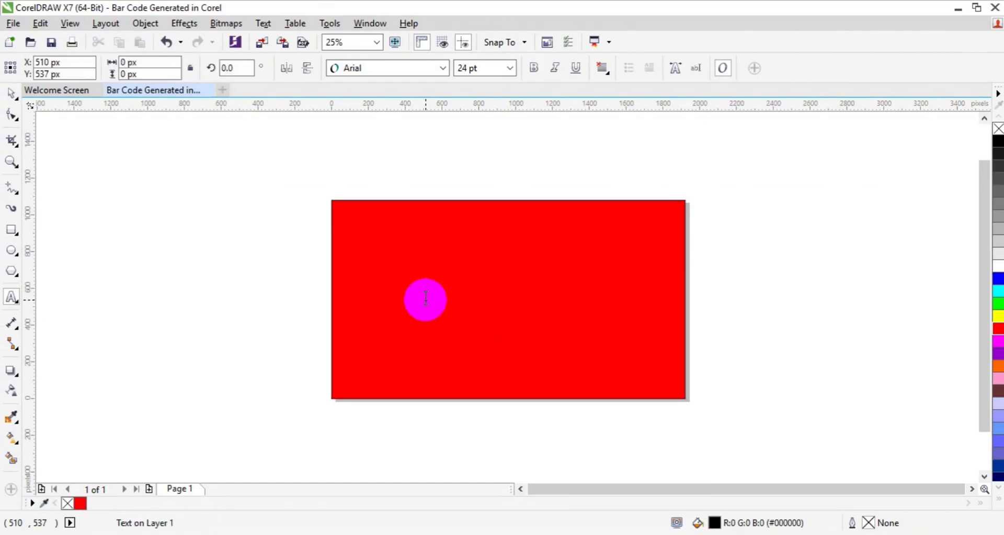
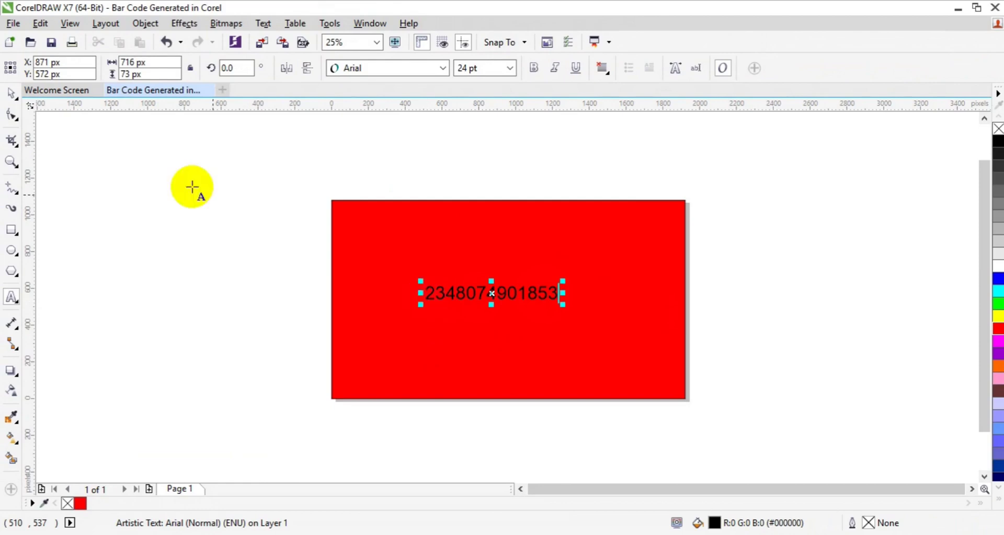
Step: Open the Barcode Wizard from the Object menu and clear its existing digits
click(12, 93)
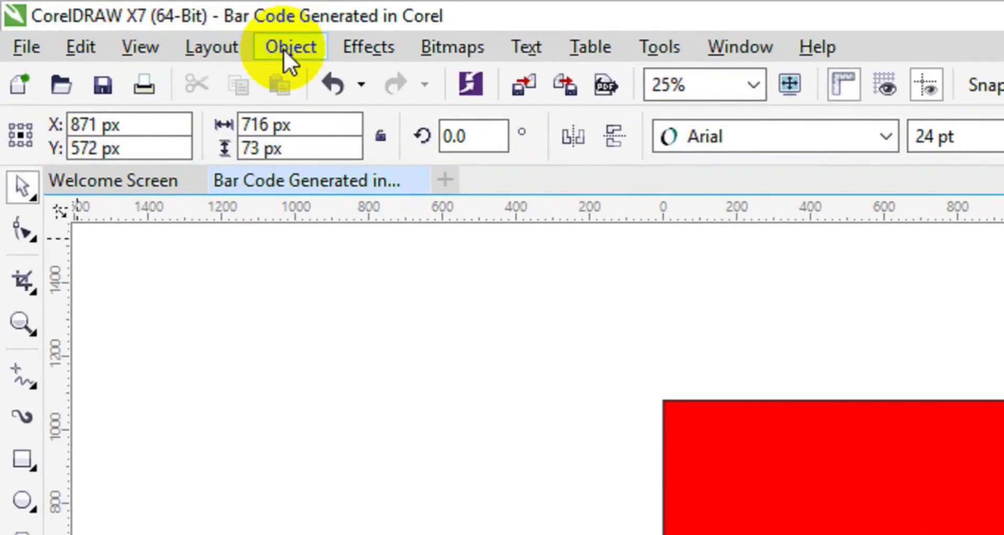
click(283, 49)
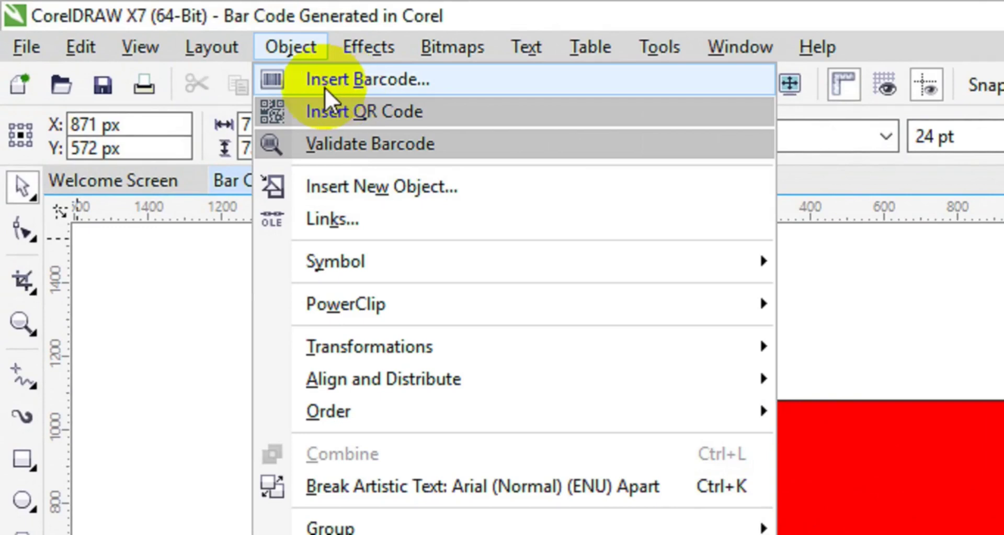
click(347, 84)
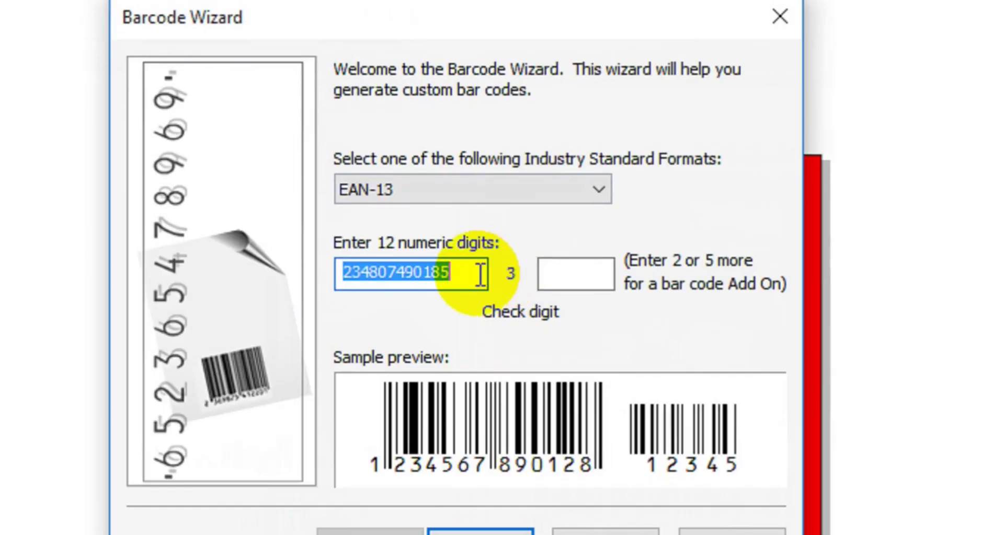
click(480, 274)
key(BackSpace)
key(BackSpace)
key(BackSpace)
key(BackSpace)
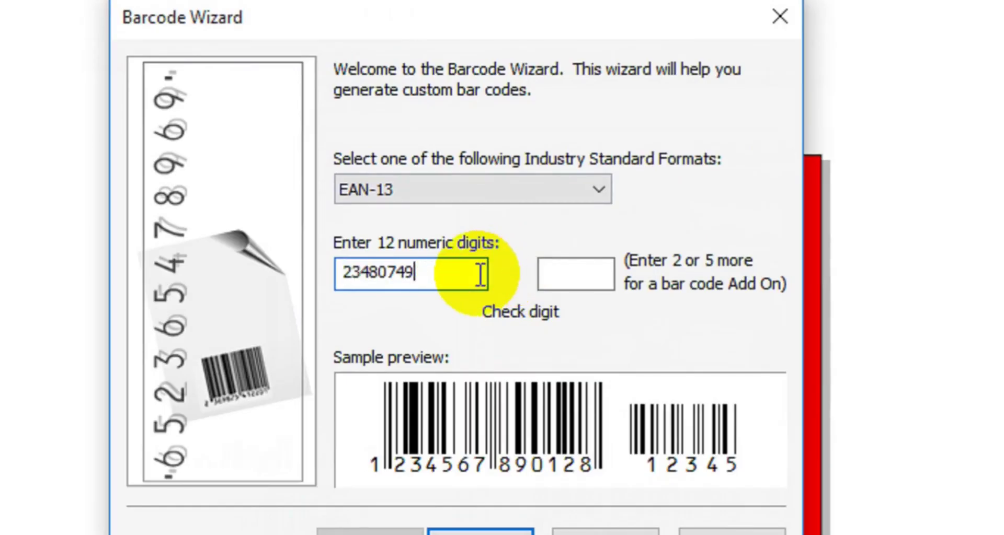
key(BackSpace)
key(BackSpace)
key(BackSpace)
key(BackSpace)
key(BackSpace)
key(BackSpace)
key(BackSpace)
key(BackSpace)
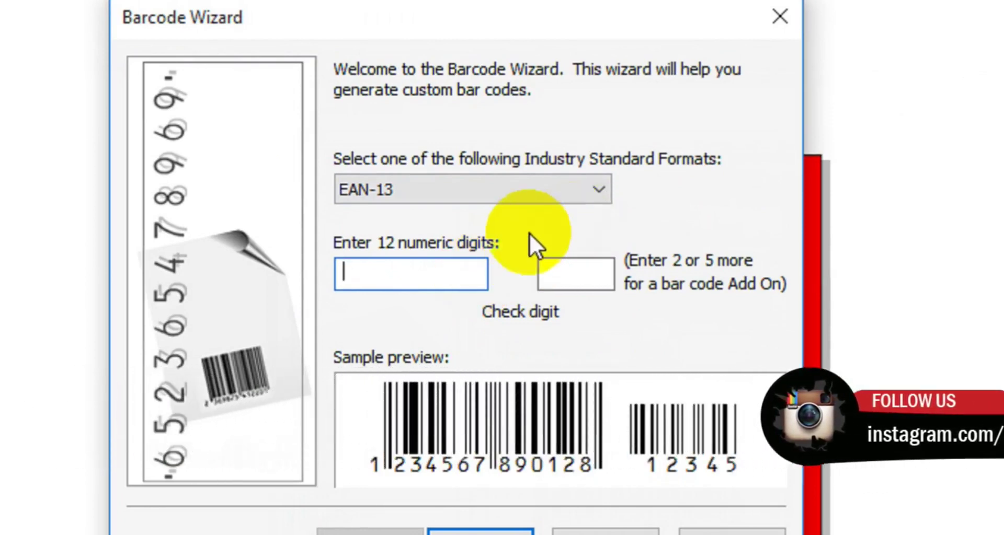
click(603, 193)
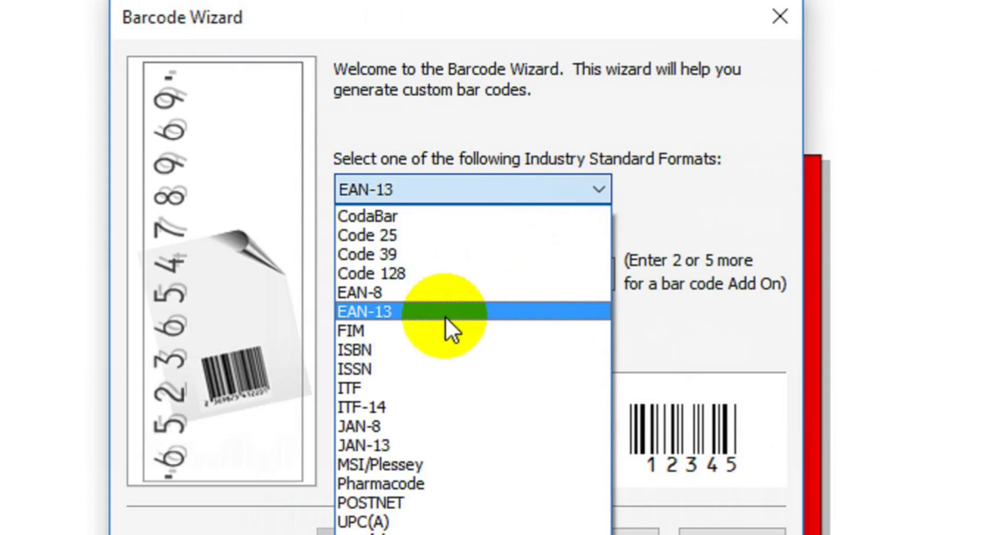
click(382, 318)
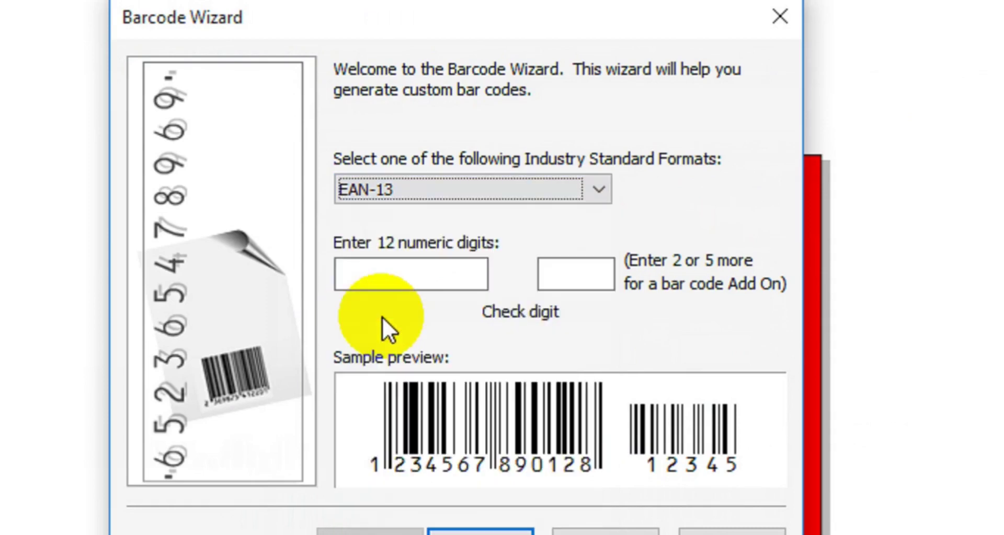
click(404, 285)
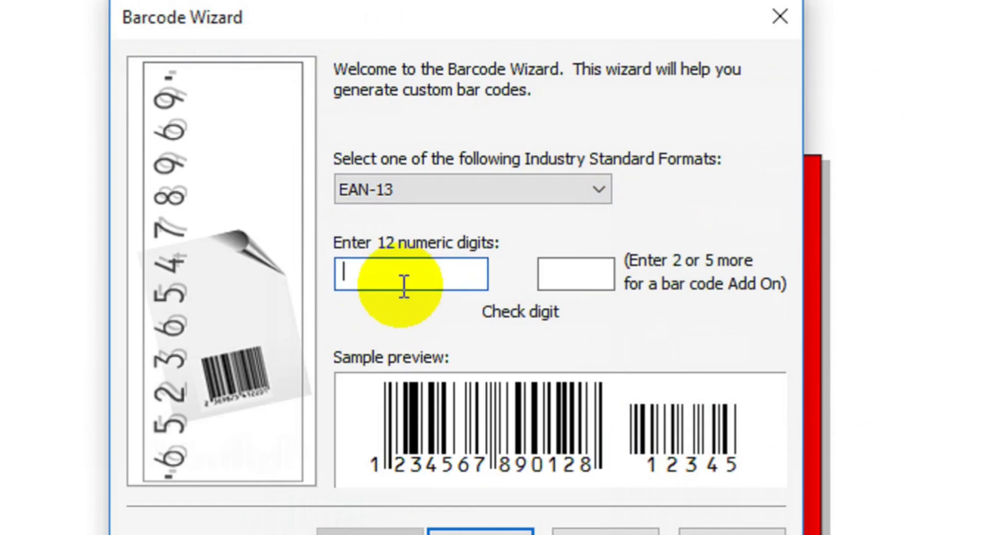
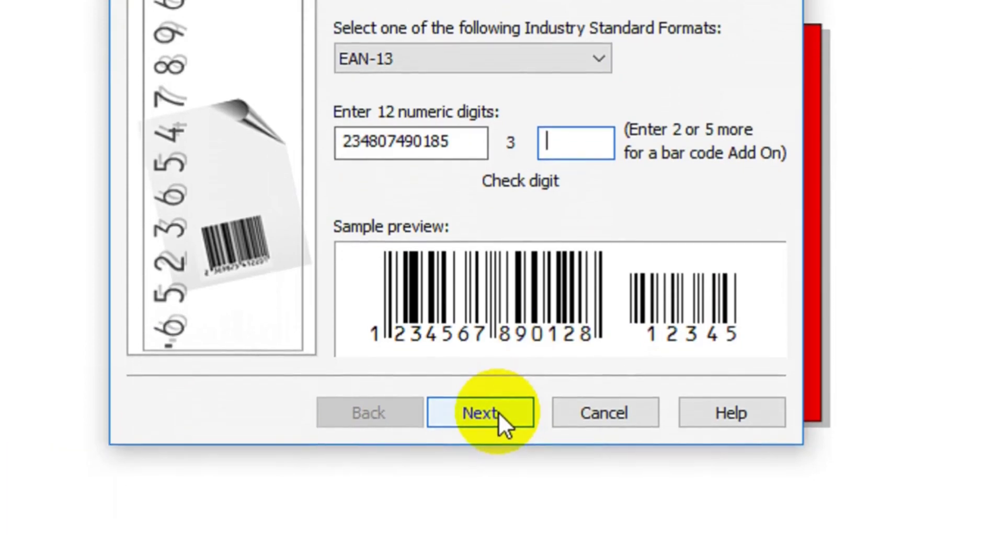
Step: Pass the size and text pages, keep quiet zone marks on, and place the barcode
click(498, 413)
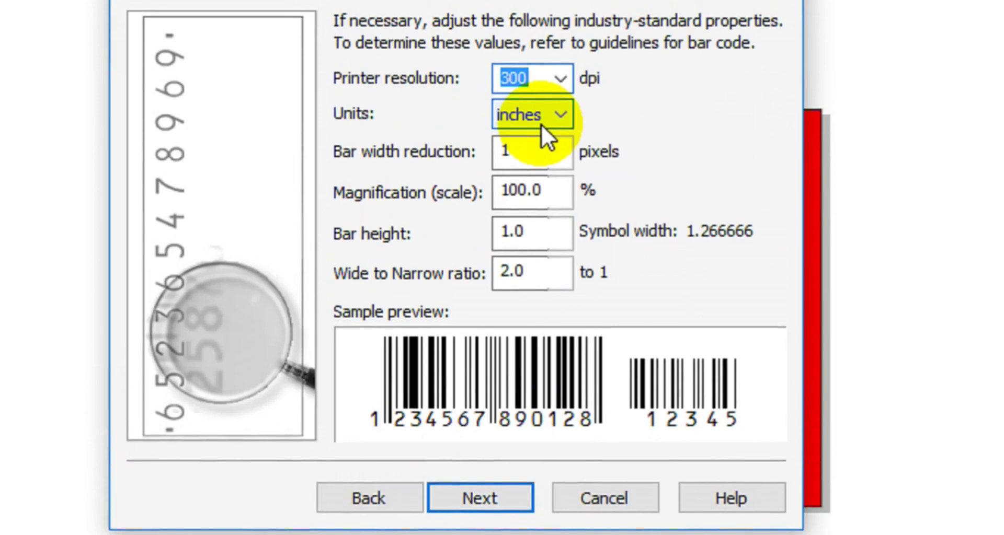
drag(548, 109, 449, 123)
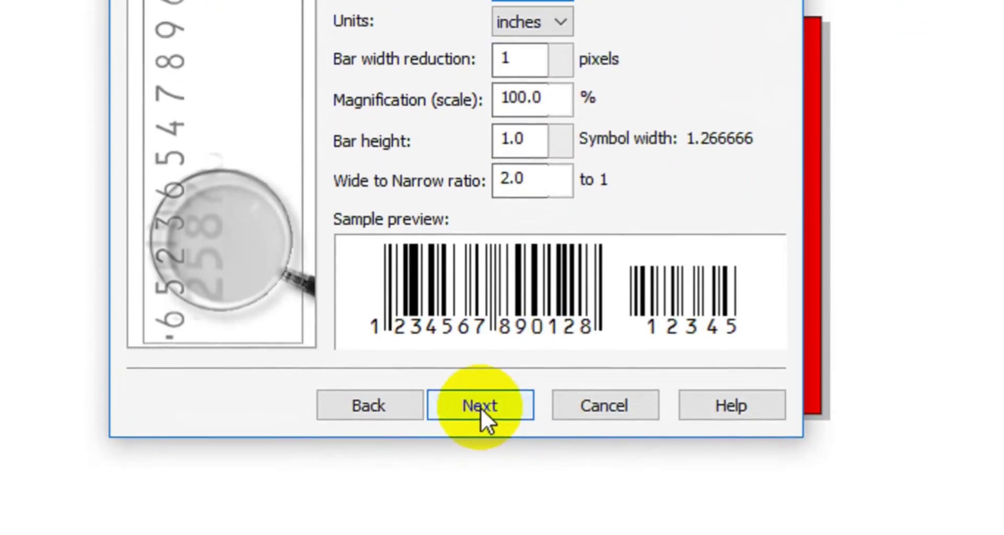
click(480, 414)
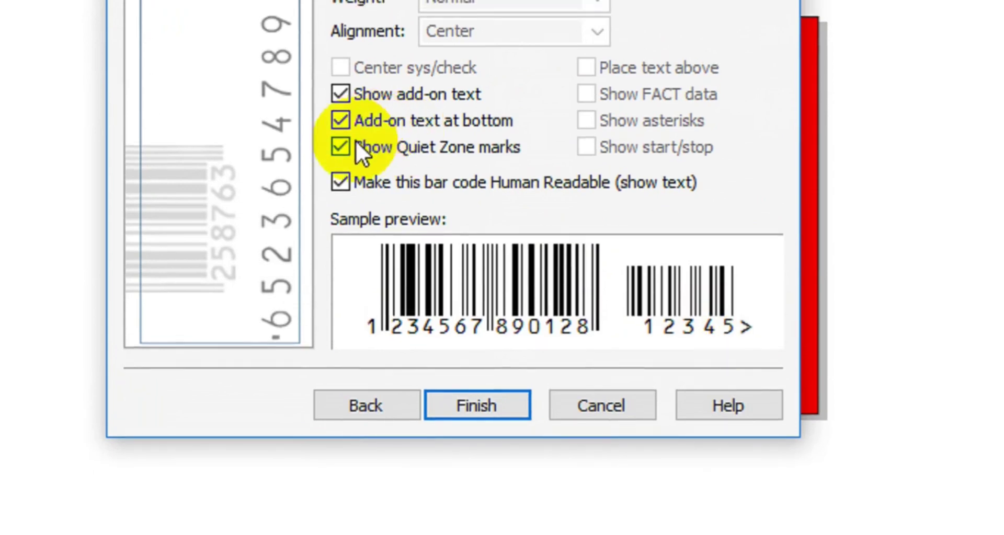
click(340, 147)
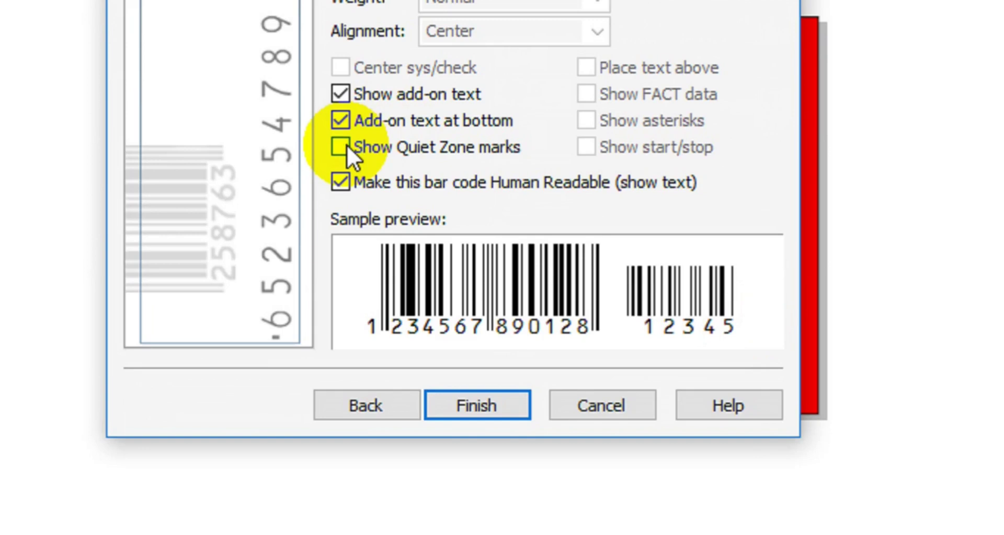
click(345, 146)
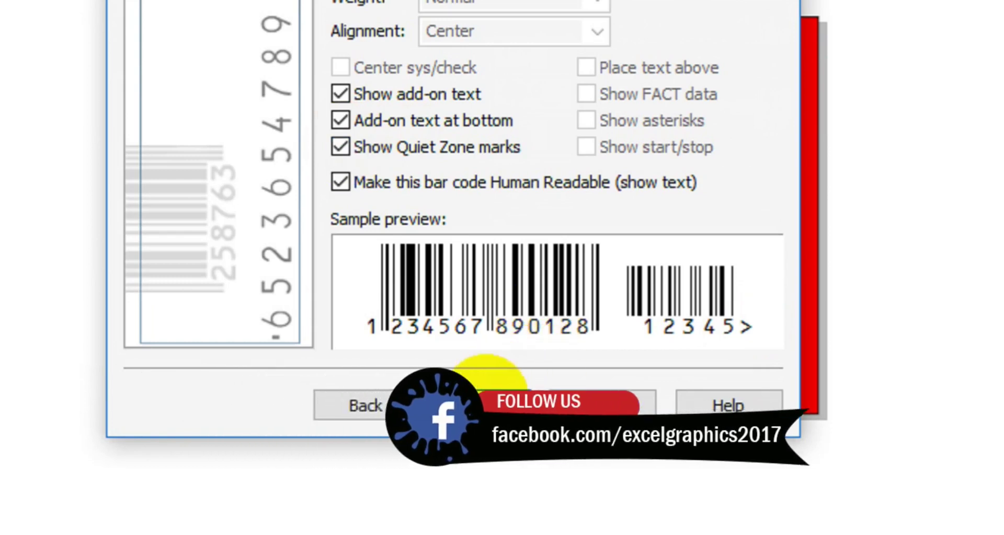
click(489, 402)
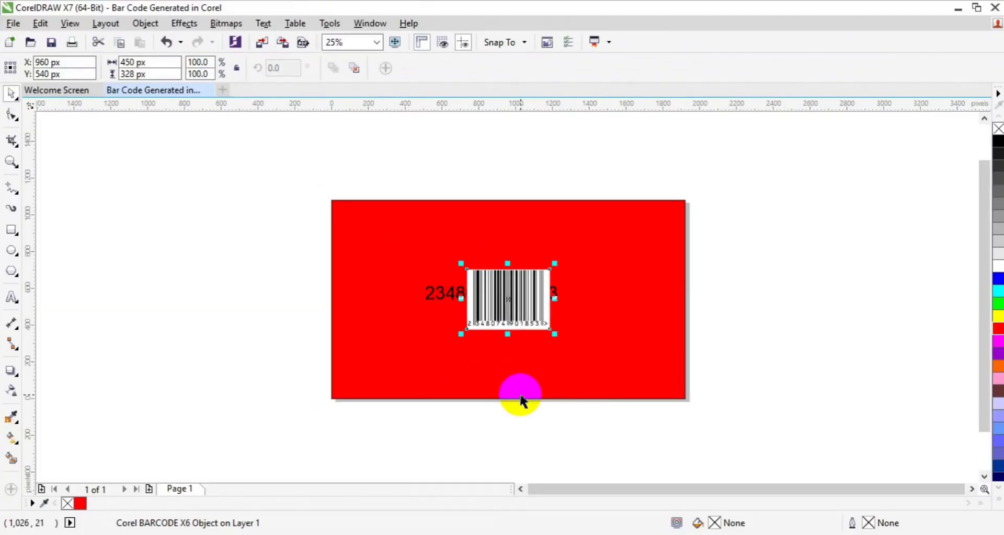
Step: Scale the barcode to 888 × 646 px, delete the number text, and centre the barcode
drag(554, 333, 638, 364)
click(481, 352)
drag(493, 320, 557, 316)
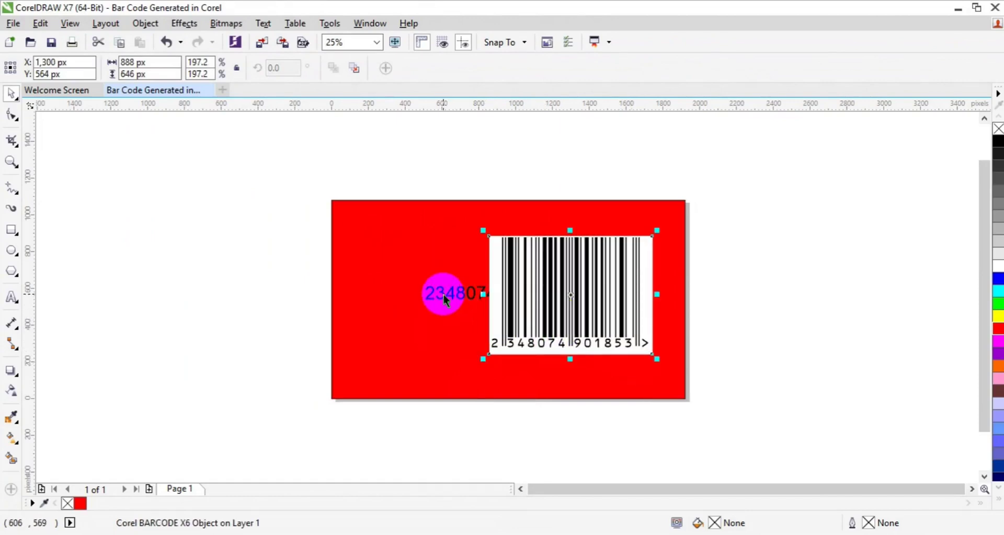
click(444, 295)
key(Delete)
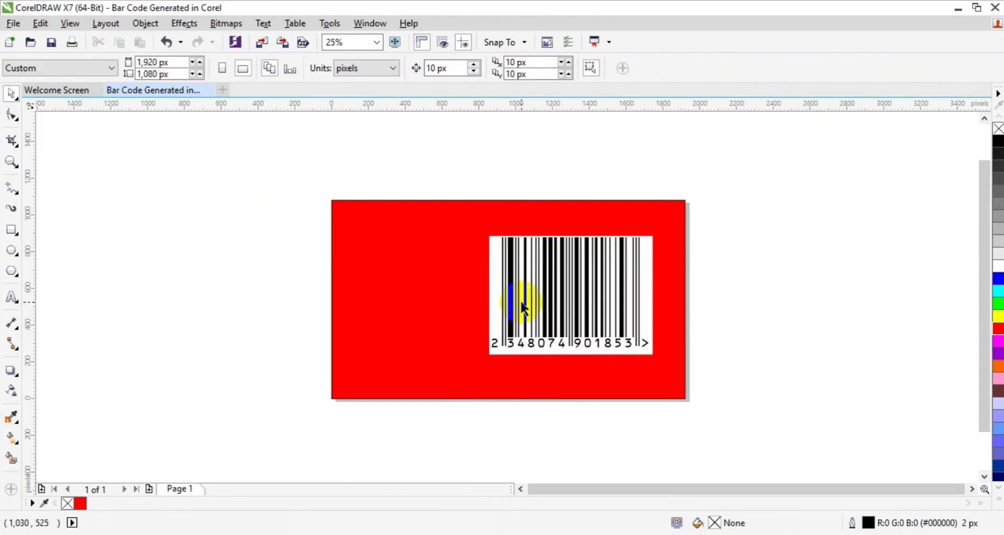
click(521, 303)
key(p)
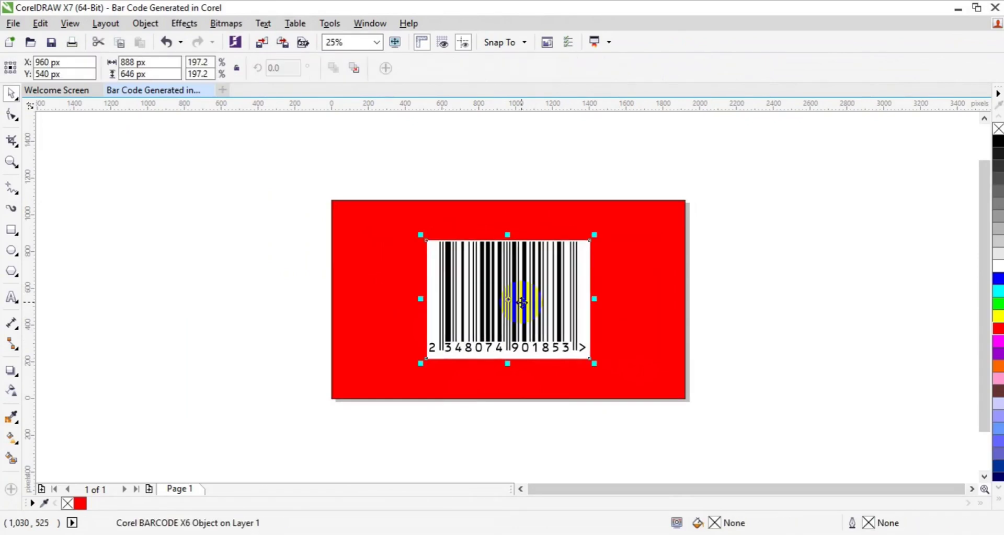